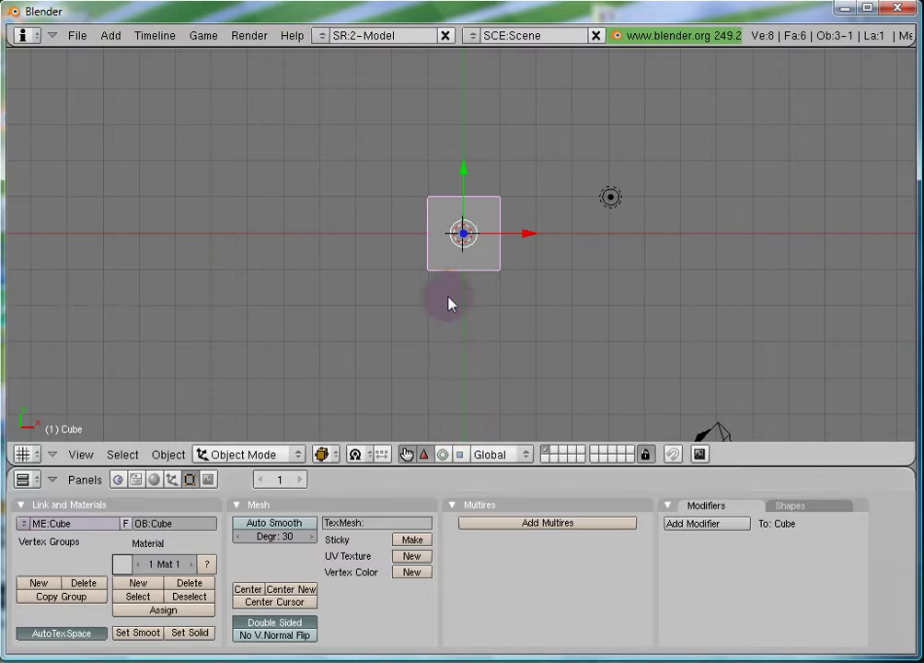
# Step: Add a UV sphere on the X axis, about 10 grid units to the negative side of the cube
pyautogui.click(102, 228)
pyautogui.press('space')
pyautogui.moveTo(235, 305)
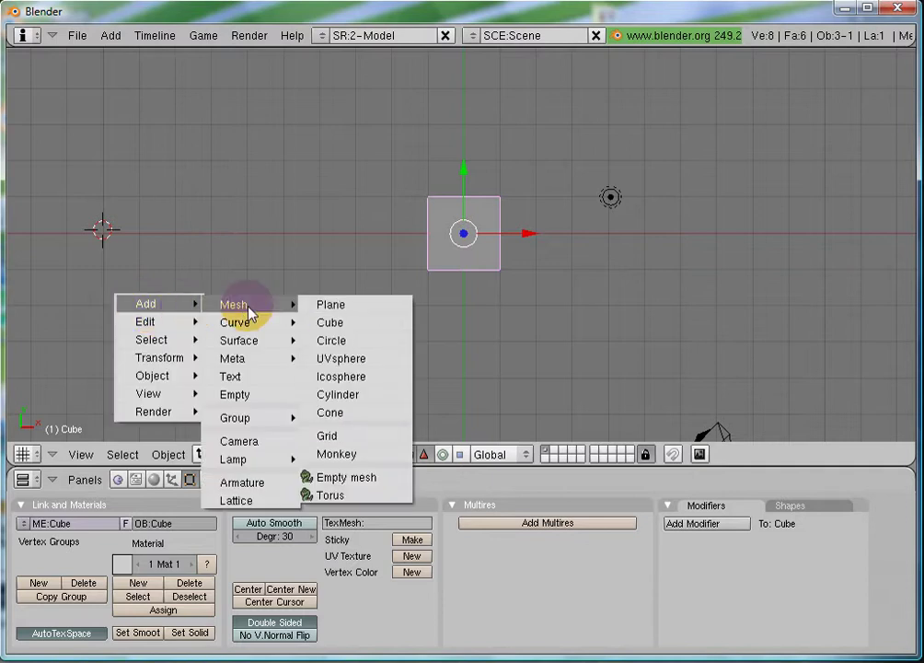
pyautogui.click(342, 359)
pyautogui.click(423, 372)
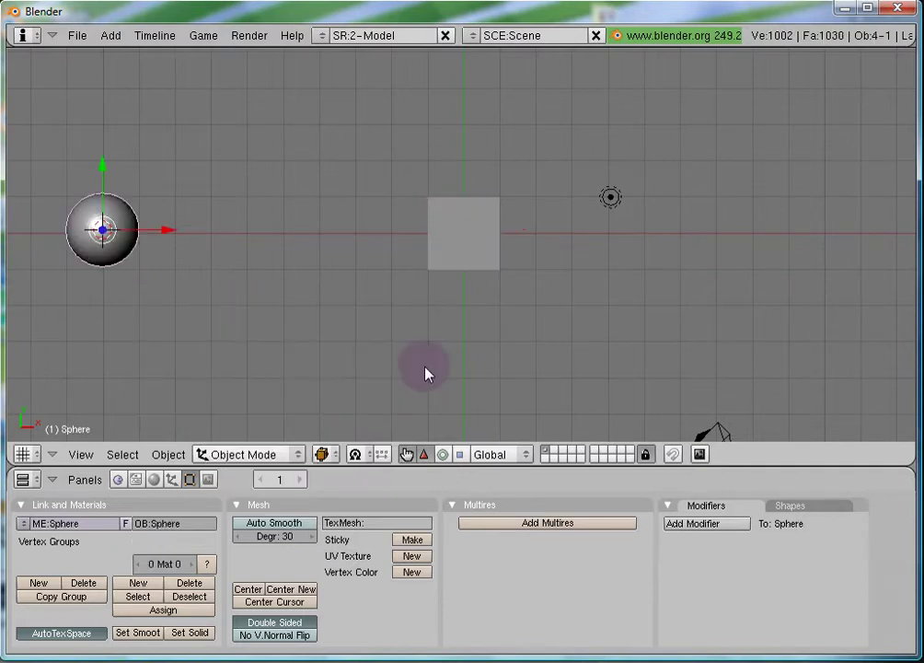
# Step: Zoom and pan back and forth between the cube and the sphere to examine both objects
pyautogui.scroll(6, 203, 308)
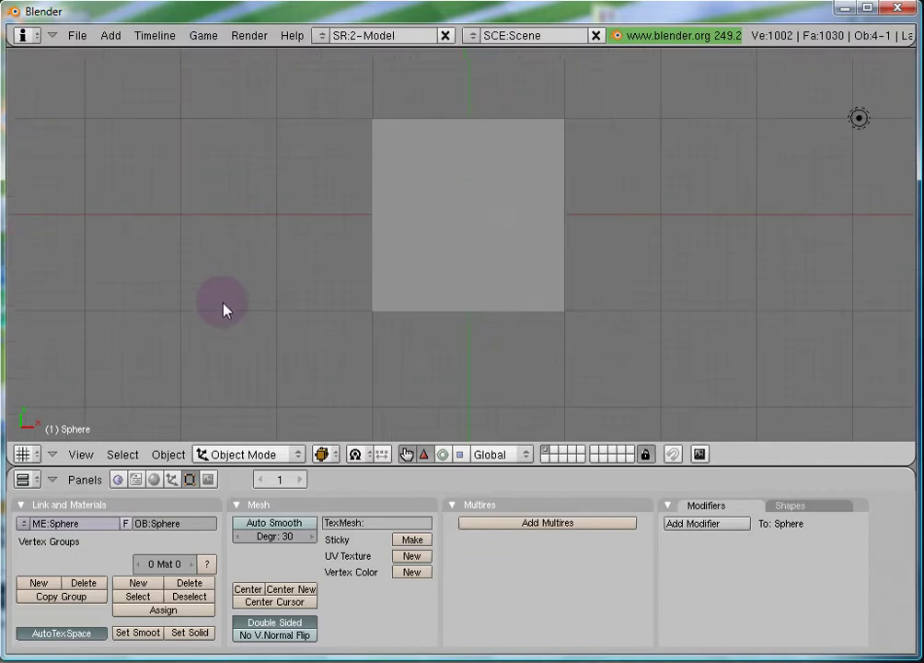
pyautogui.scroll(-2, 223, 309)
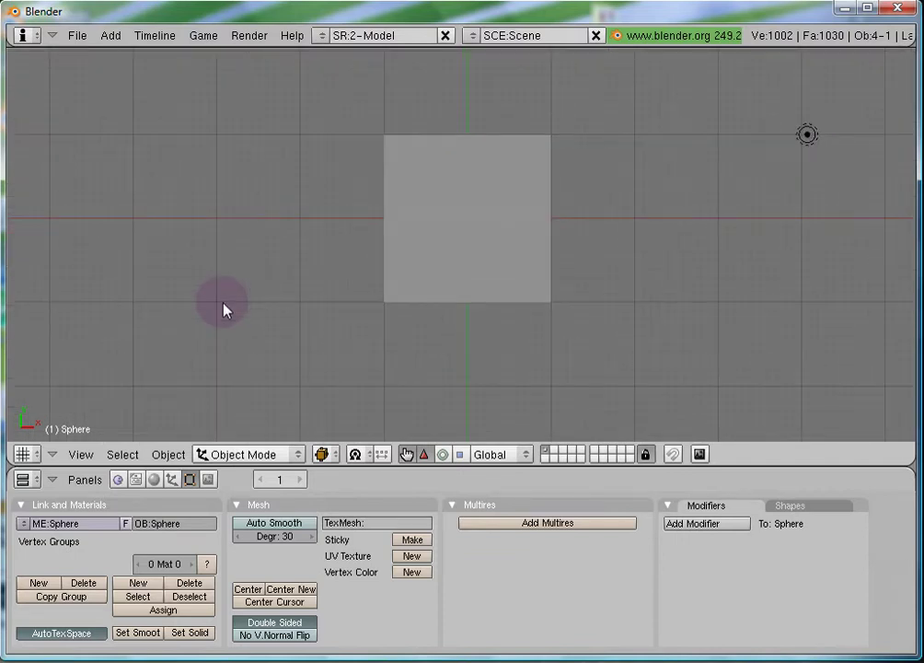
pyautogui.keyDown('shift'); pyautogui.moveTo(99, 331); pyautogui.dragTo(726, 322, button='middle'); pyautogui.keyUp('shift')
pyautogui.keyDown('shift'); pyautogui.moveTo(247, 331); pyautogui.dragTo(408, 339, button='middle'); pyautogui.keyUp('shift')
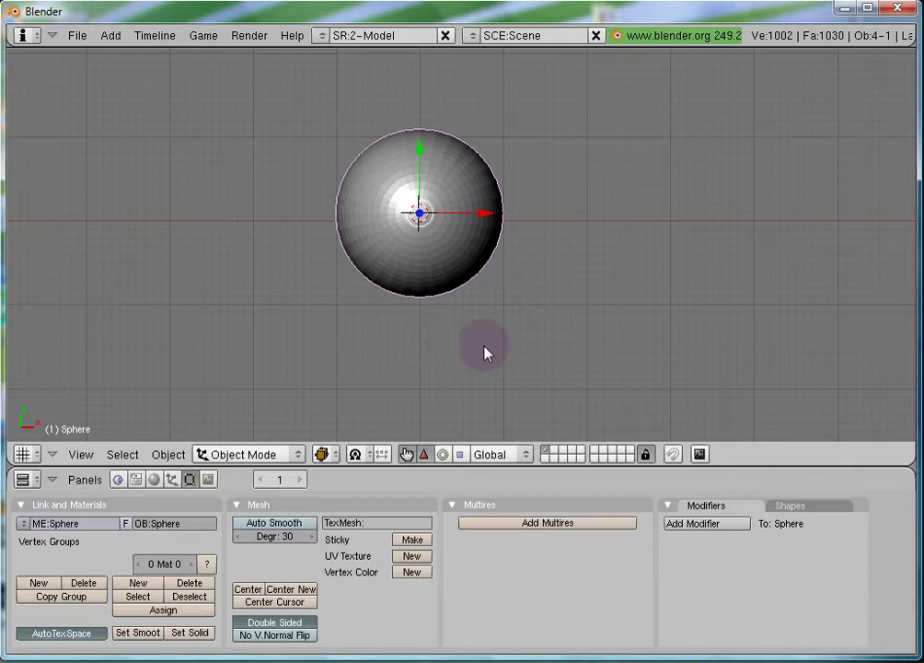
pyautogui.keyDown('shift'); pyautogui.moveTo(730, 356); pyautogui.dragTo(178, 349, button='middle'); pyautogui.keyUp('shift')
pyautogui.keyDown('shift'); pyautogui.moveTo(815, 328); pyautogui.dragTo(427, 324, button='middle'); pyautogui.keyUp('shift')
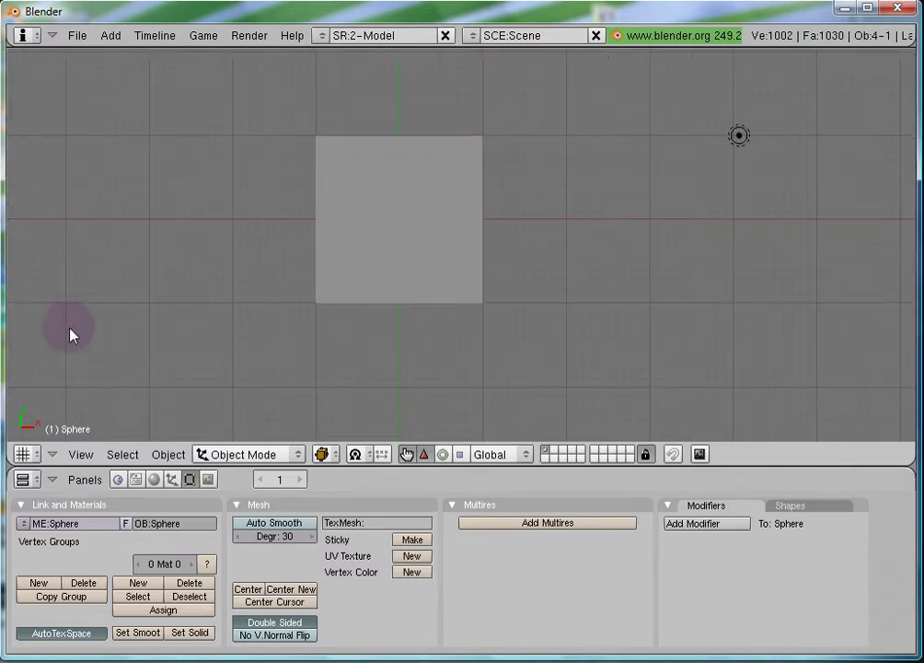
pyautogui.keyDown('shift'); pyautogui.moveTo(70, 332); pyautogui.dragTo(691, 318, button='middle'); pyautogui.keyUp('shift')
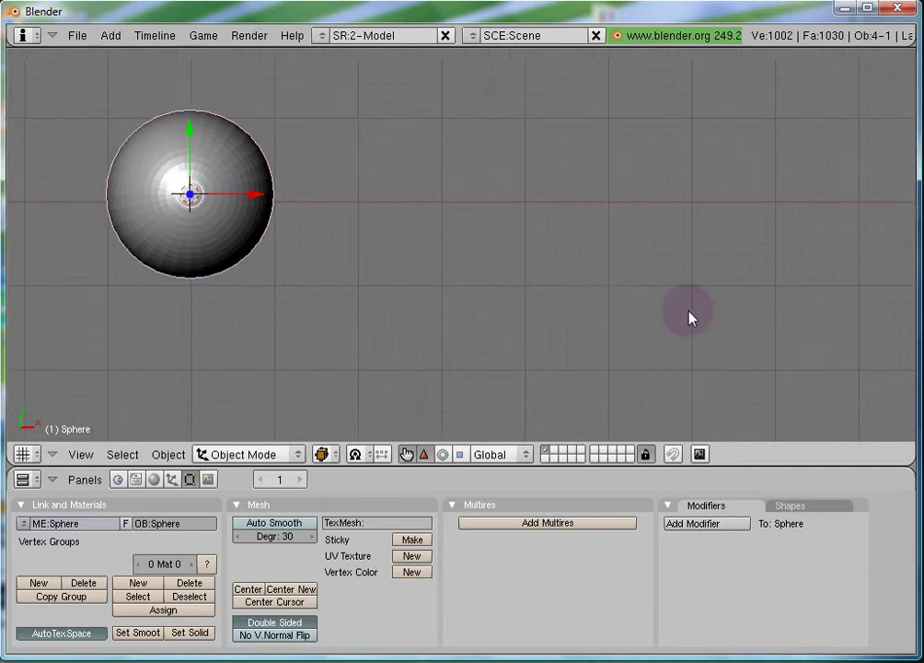
pyautogui.scroll(-2, 692, 317)
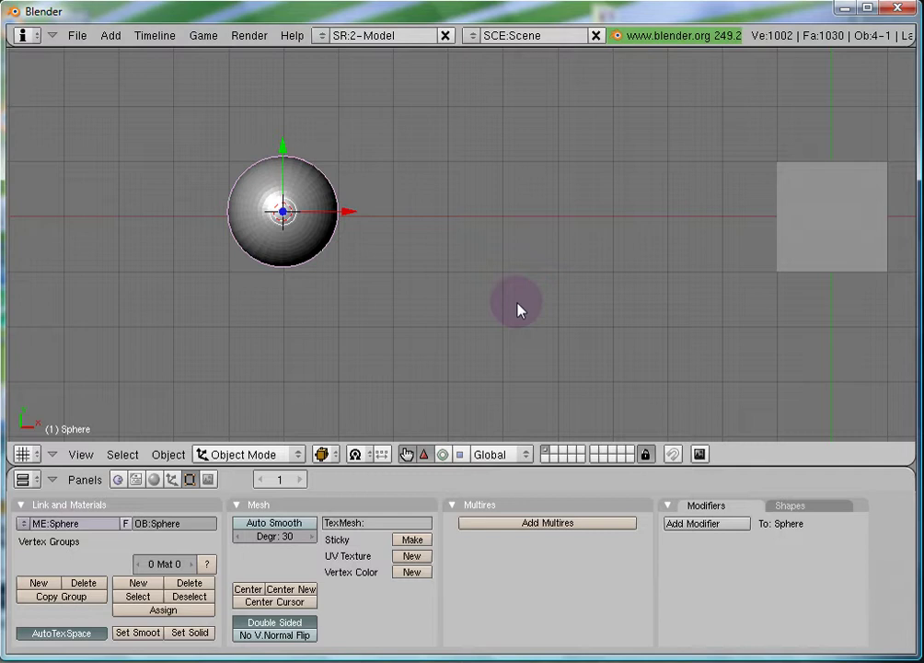
# Step: Erase all objects and restore the default scene
pyautogui.hotkey('ctrl', 'x')
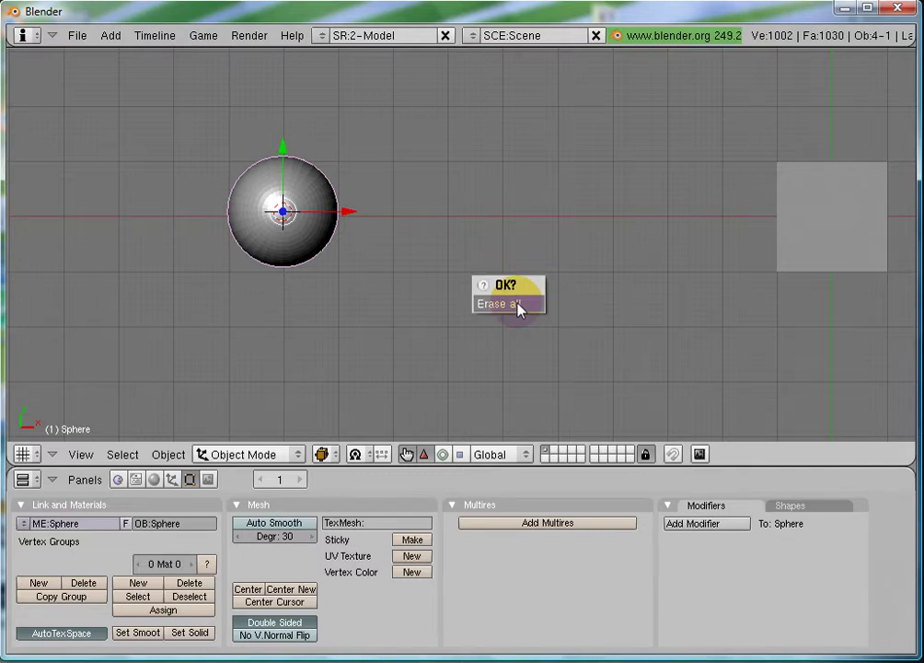
pyautogui.click(512, 304)
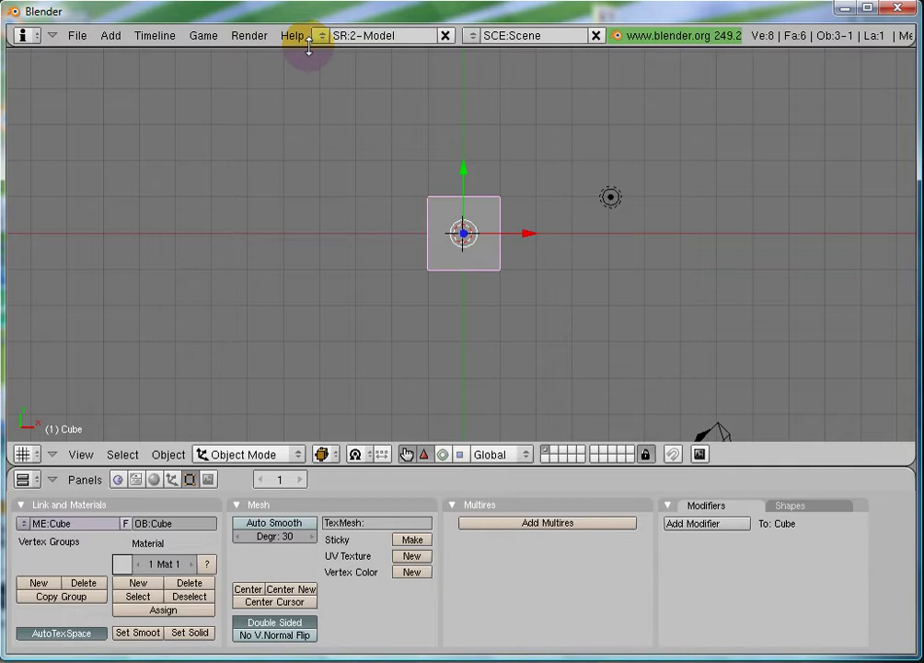
# Step: Expose the user preferences above the 3D view and show the View & Controls settings
pyautogui.moveTo(309, 48); pyautogui.dragTo(313, 264)
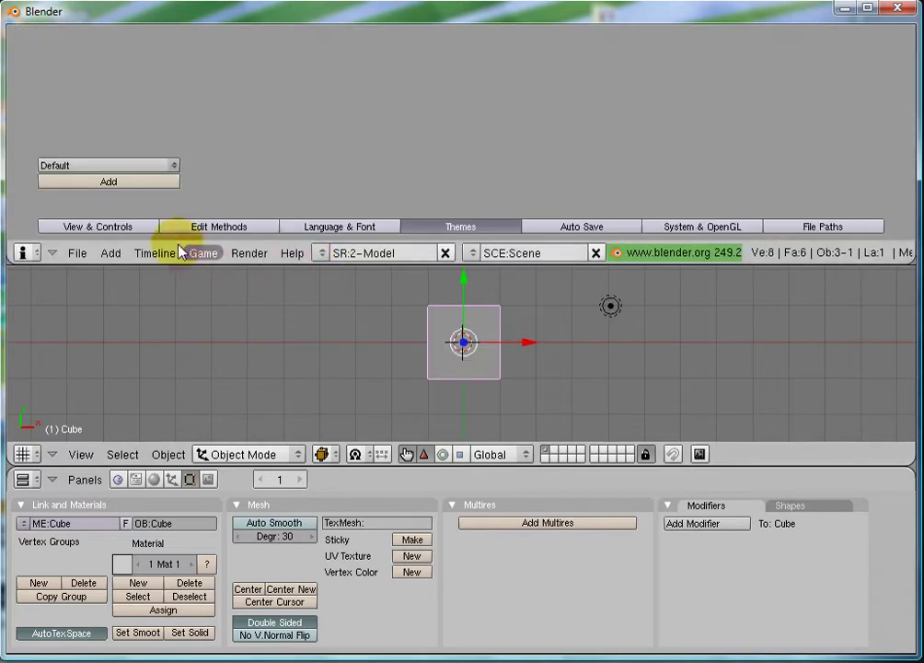
pyautogui.click(129, 227)
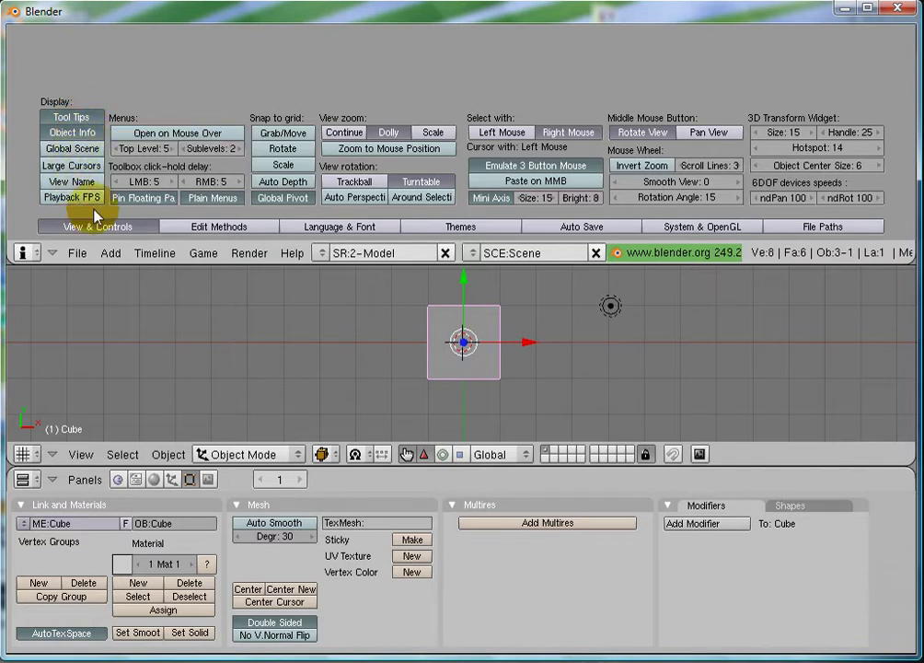
# Step: Switch the Tool Tips and Object Info display options off and back on
pyautogui.click(74, 119)
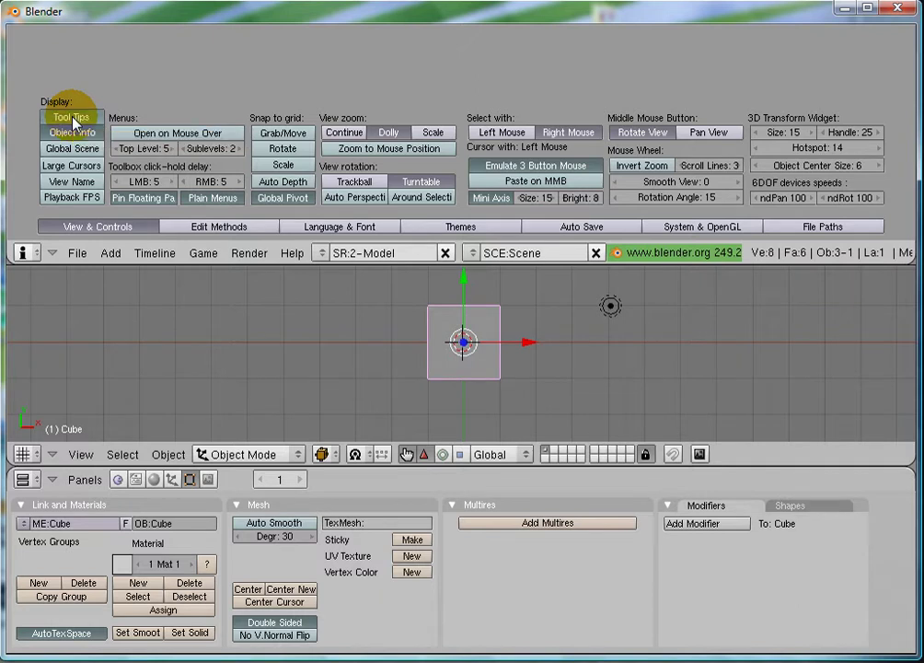
pyautogui.click(73, 118)
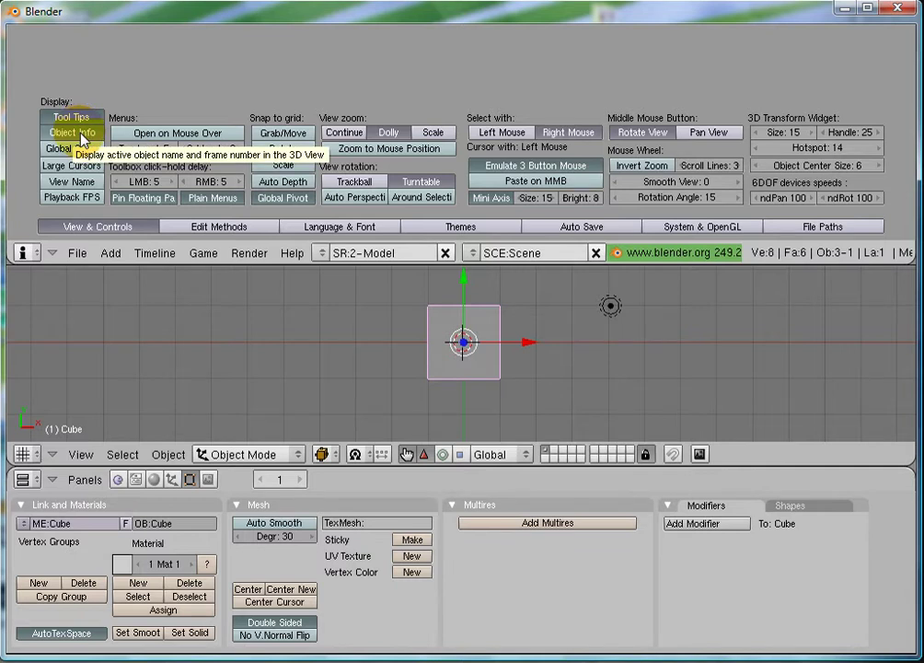
pyautogui.click(79, 135)
pyautogui.click(79, 134)
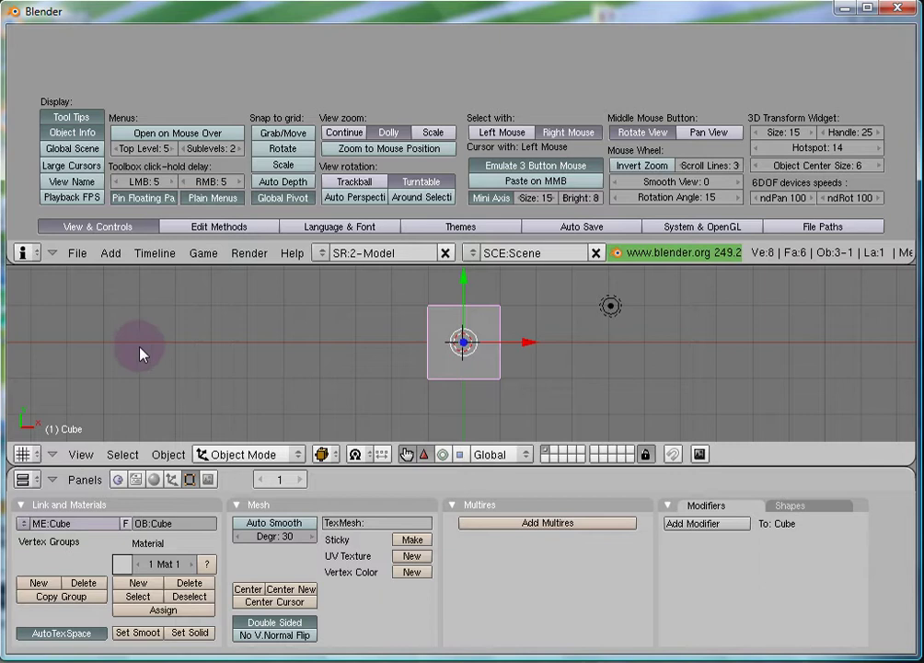
# Step: Orbit the view around the cube to examine how turntable rotation behaves
pyautogui.moveTo(140, 353); pyautogui.dragTo(833, 387, button='middle')
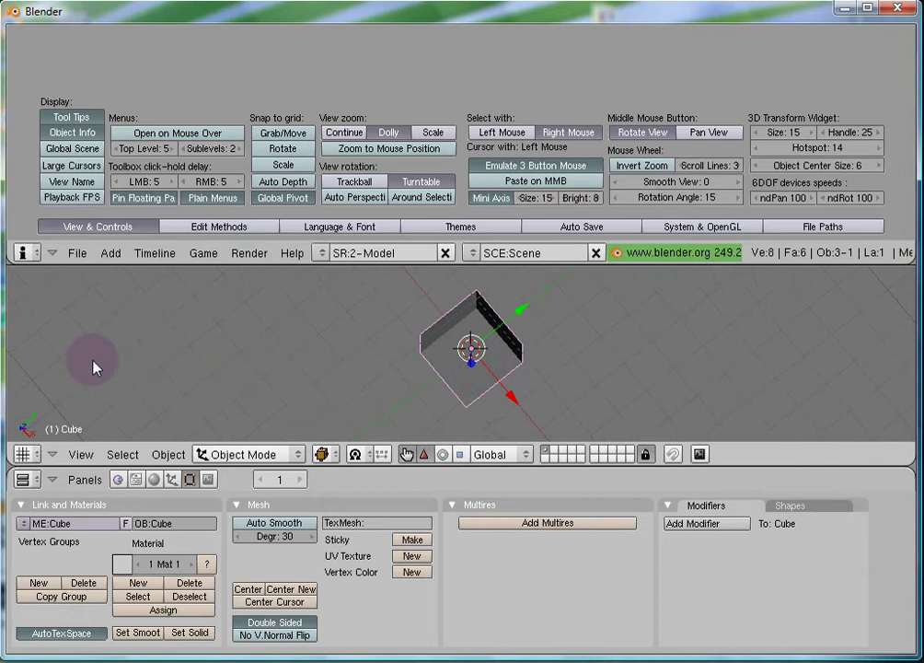
pyautogui.moveTo(49, 362); pyautogui.dragTo(543, 362, button='middle')
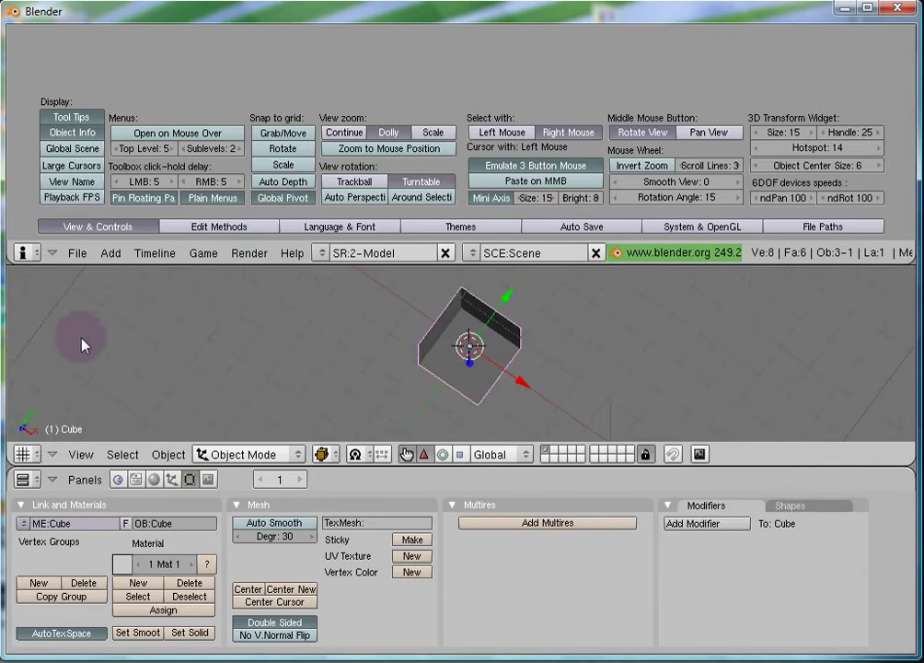
pyautogui.moveTo(31, 343); pyautogui.dragTo(849, 356, button='middle')
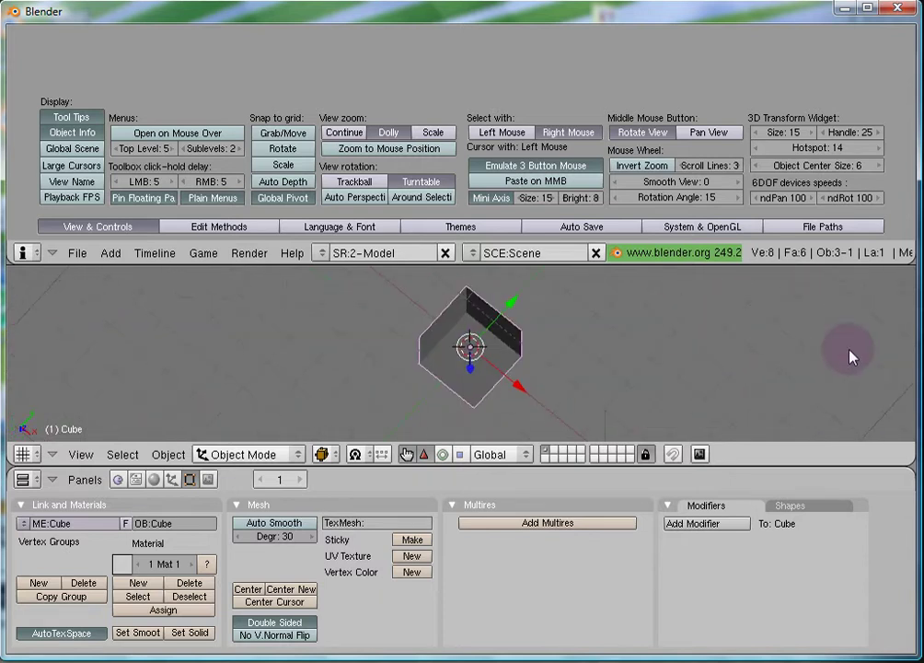
# Step: Set the view rotation to Trackball and test it by orbiting around the cube
pyautogui.click(377, 184)
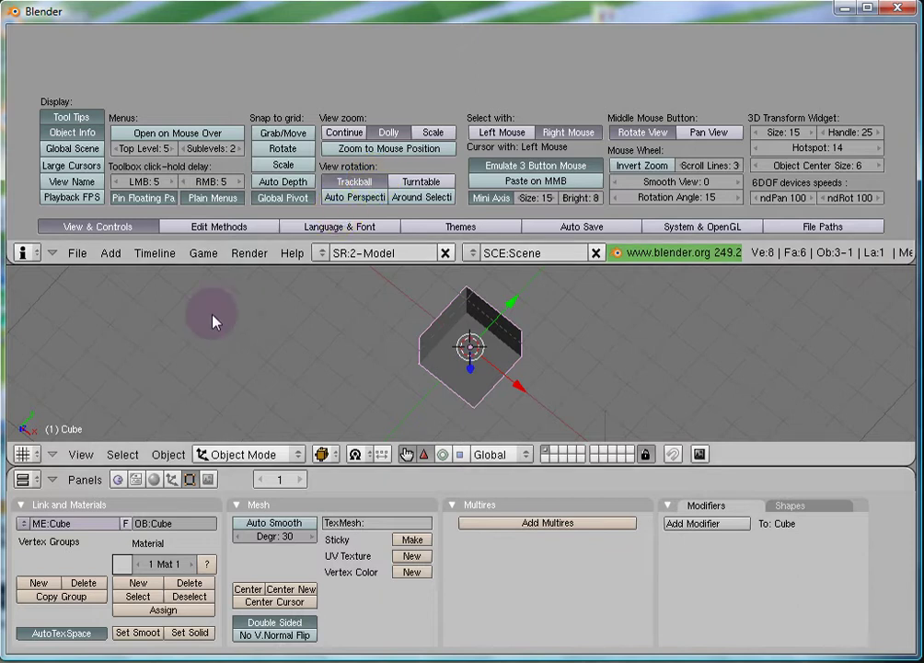
pyautogui.click(41, 342)
pyautogui.moveTo(41, 342); pyautogui.dragTo(659, 335, button='middle')
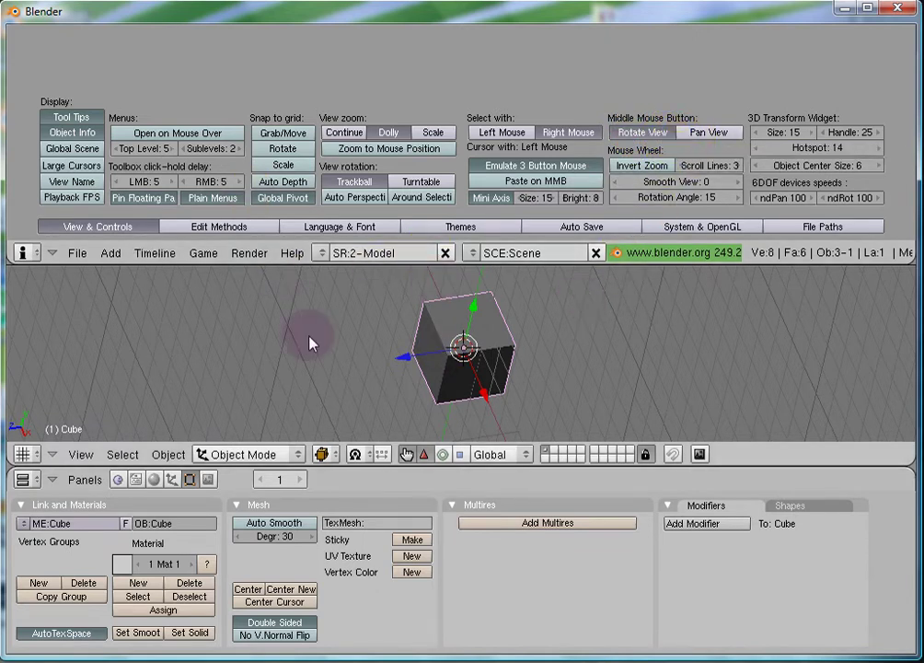
pyautogui.moveTo(625, 361); pyautogui.dragTo(594, 372, button='middle')
pyautogui.moveTo(727, 363); pyautogui.dragTo(740, 350, button='middle')
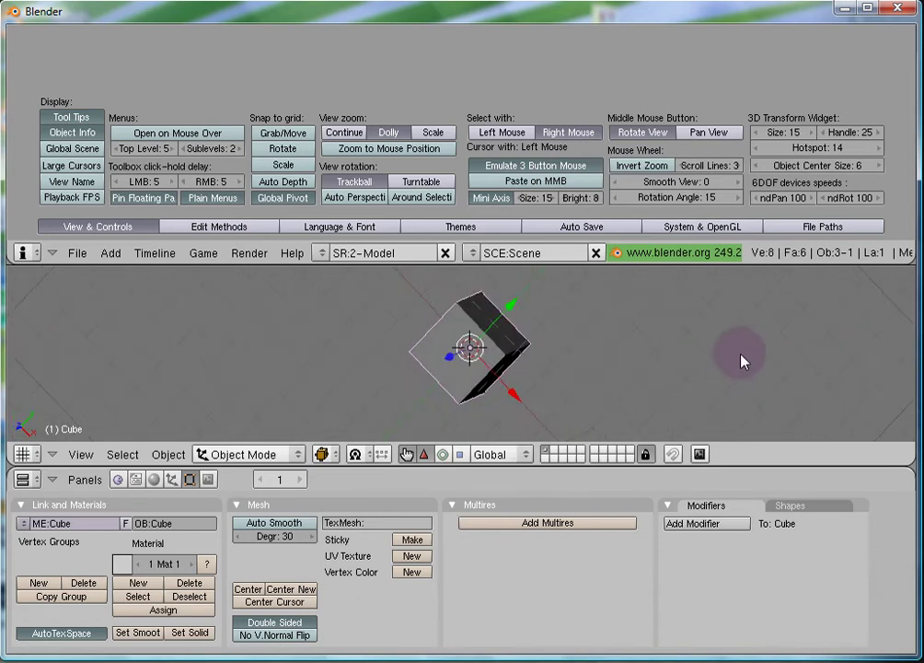
# Step: Try Pan View for the middle mouse button by panning the scene, and restore Rotate View
pyautogui.click(708, 133)
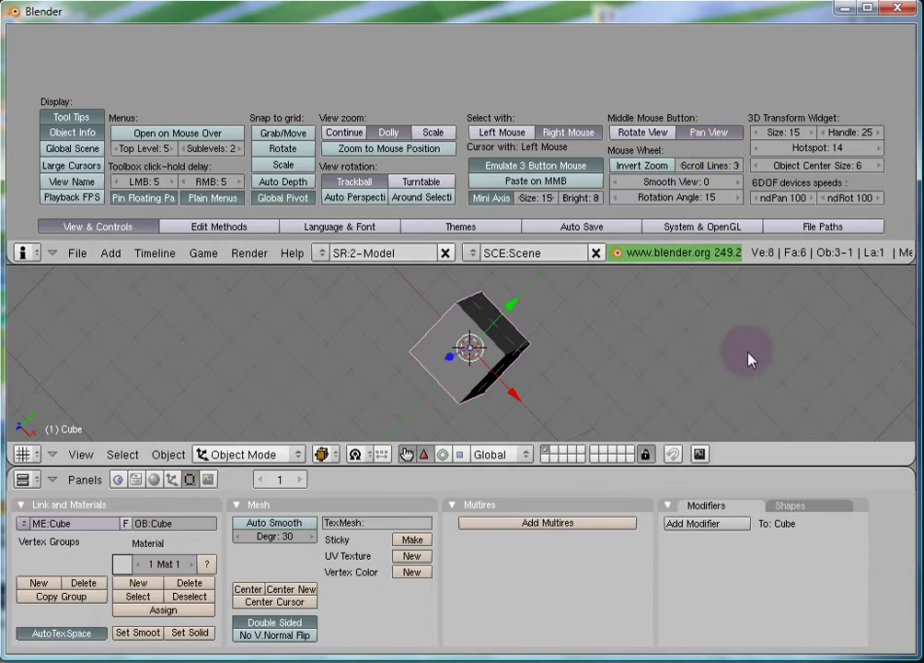
pyautogui.moveTo(716, 357); pyautogui.dragTo(822, 351, button='middle')
pyautogui.click(642, 135)
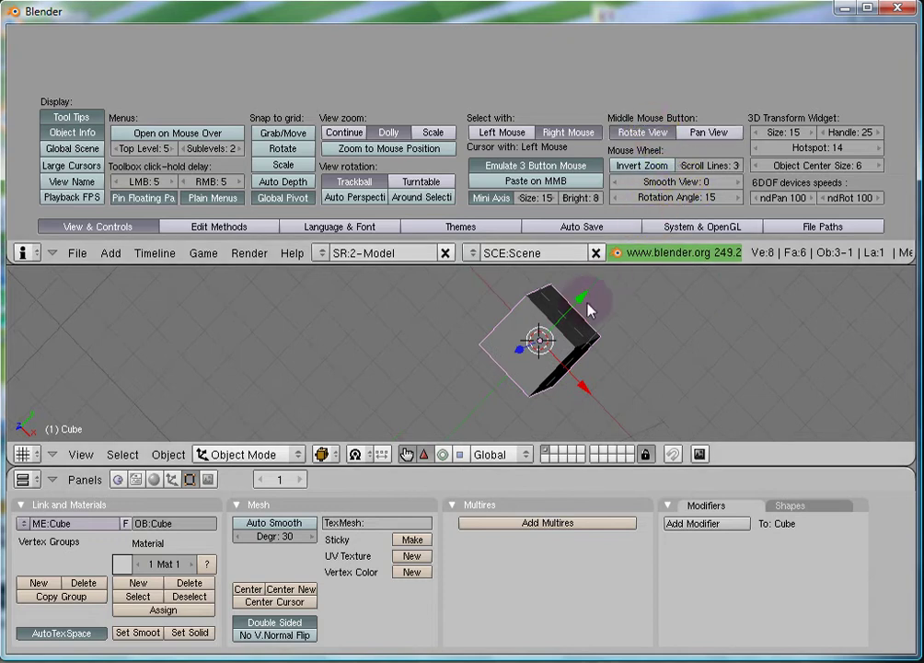
# Step: Review the Edit Methods settings, and switch International Fonts on and back off in the Language & Font settings
pyautogui.click(221, 226)
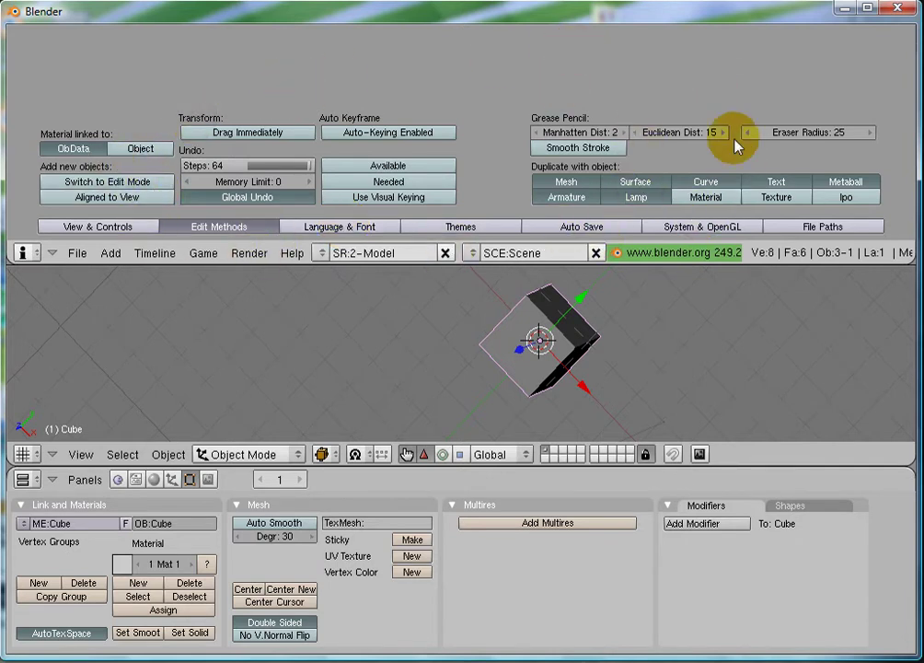
pyautogui.click(327, 228)
pyautogui.click(140, 183)
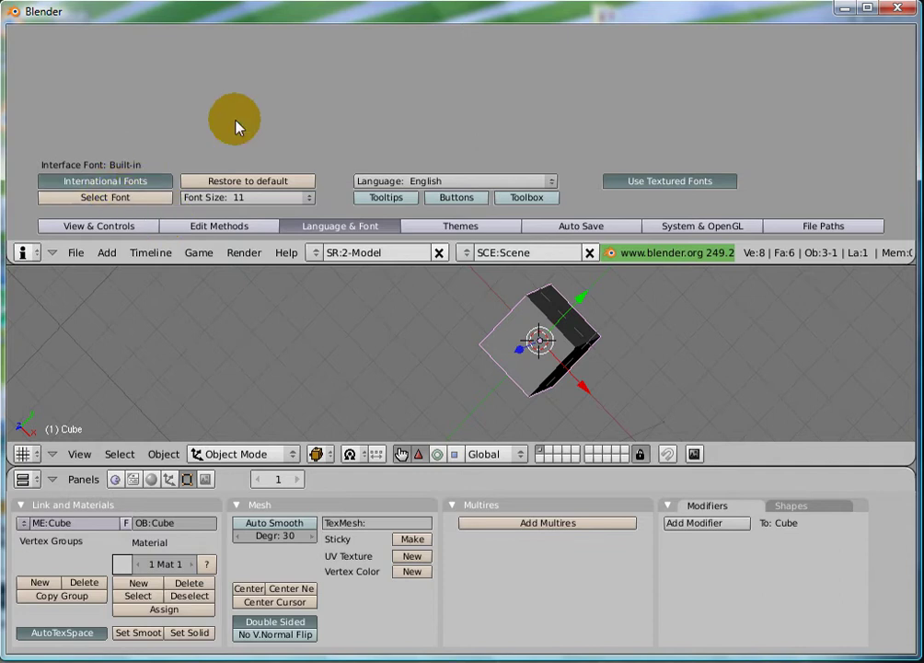
pyautogui.click(162, 185)
# Step: Change the interface theme to Rounded
pyautogui.click(461, 226)
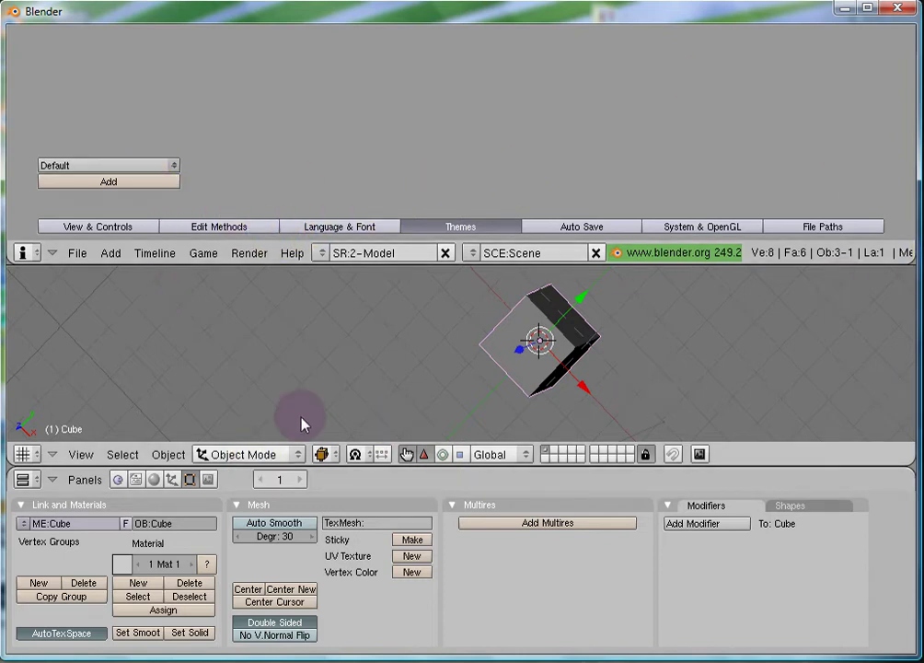
pyautogui.click(152, 165)
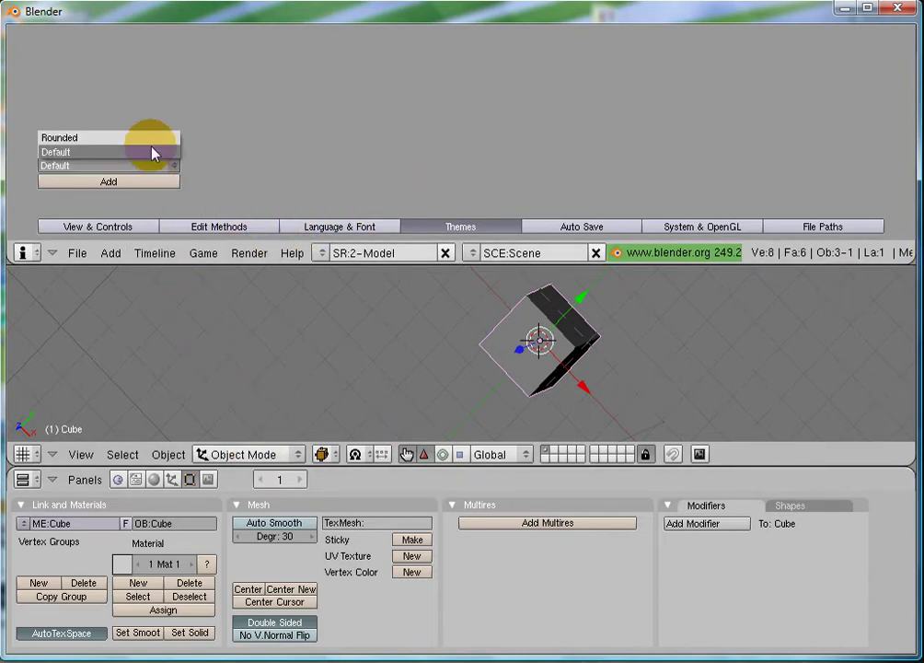
pyautogui.click(152, 145)
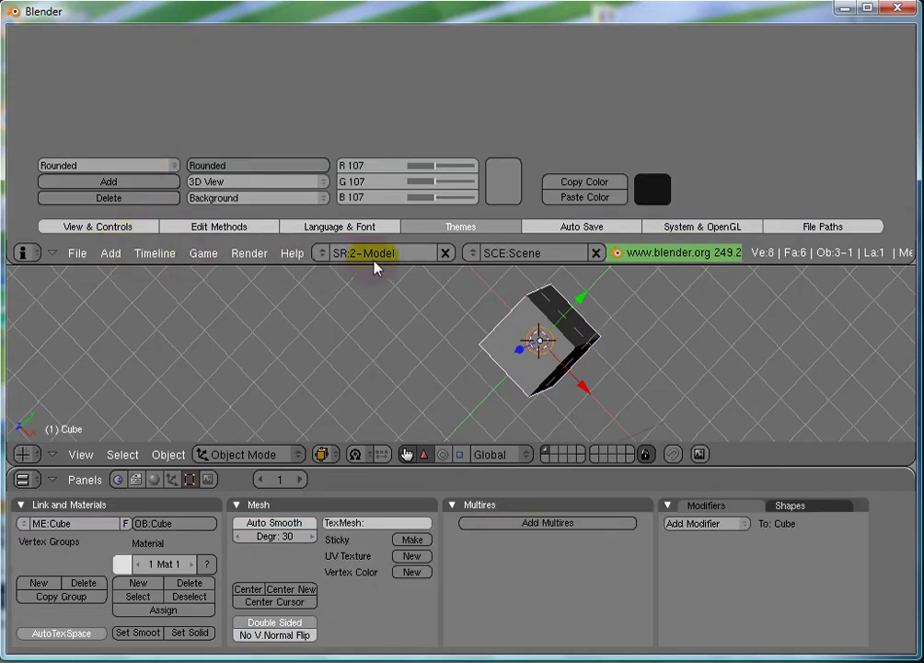
# Step: Set the auto save interval for temp files to 3 minutes and the number of save versions to 2
pyautogui.click(583, 228)
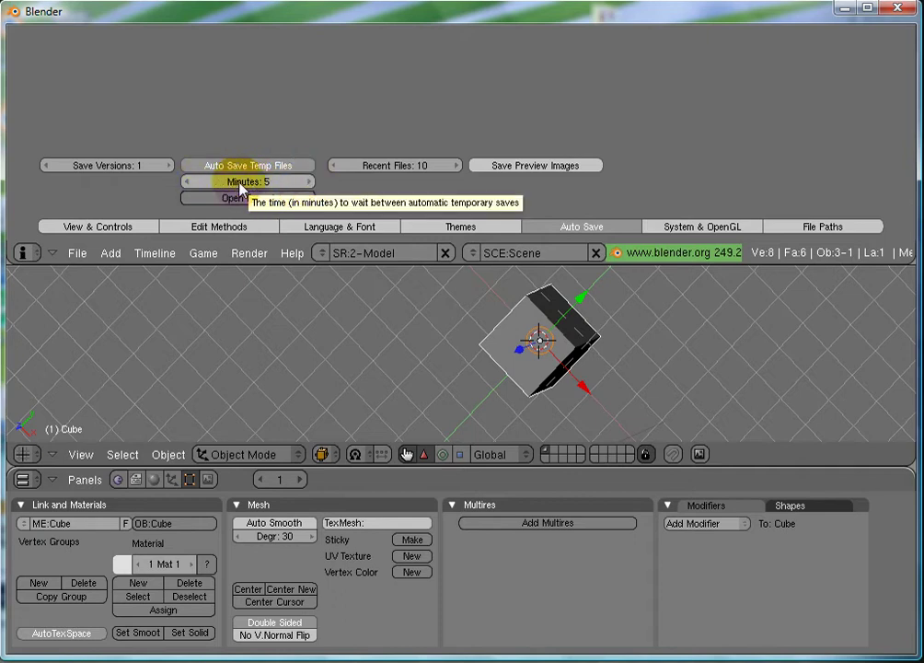
pyautogui.moveTo(263, 182); pyautogui.dragTo(253, 182)
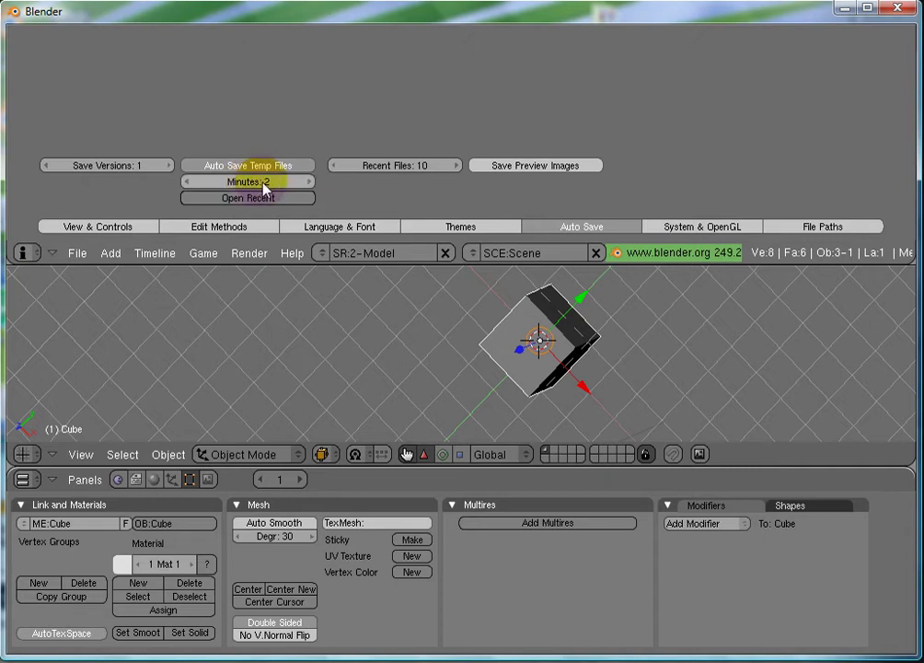
pyautogui.moveTo(237, 182); pyautogui.dragTo(239, 182)
pyautogui.click(268, 181)
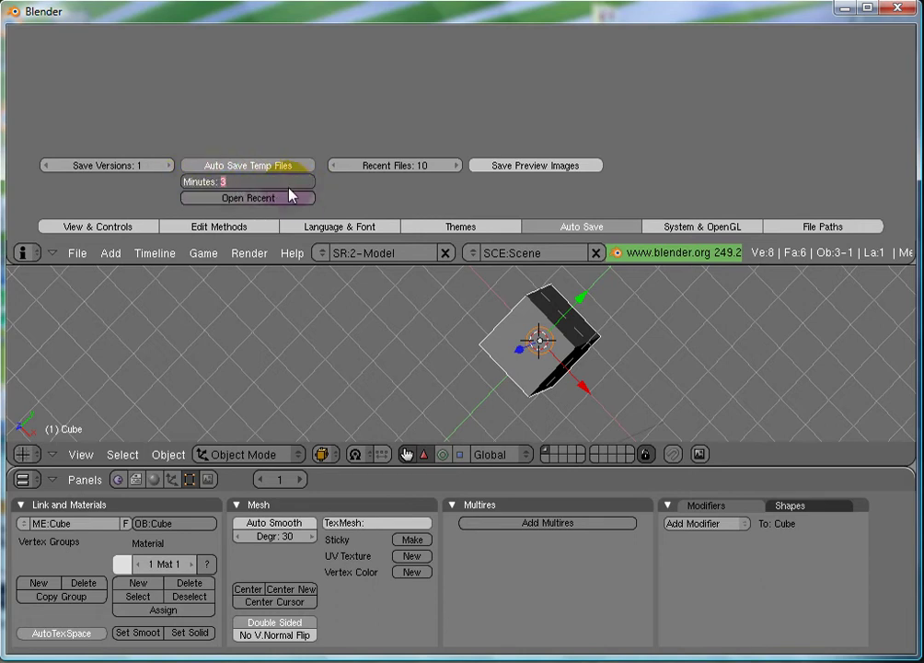
pyautogui.click(350, 196)
pyautogui.moveTo(219, 182)
pyautogui.mouseDown()
pyautogui.moveTo(311, 191)
pyautogui.moveTo(220, 191)
pyautogui.mouseUp()
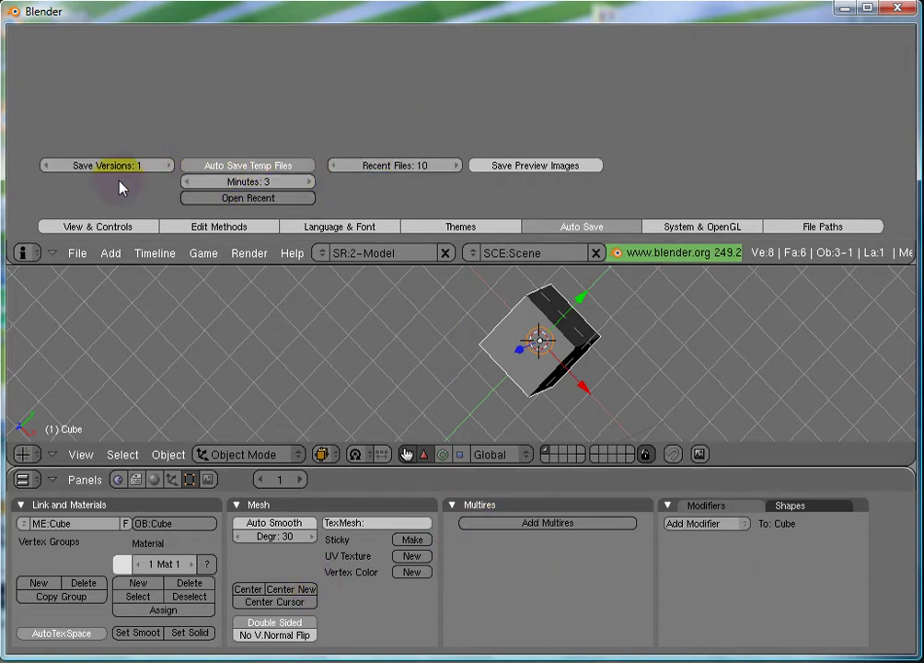
pyautogui.click(168, 168)
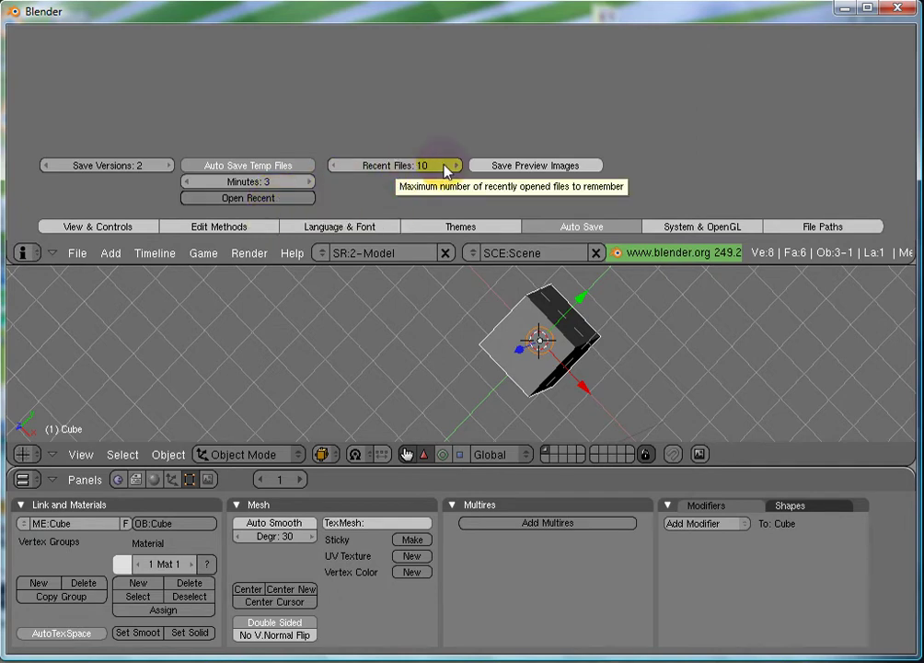
# Step: Toggle the Emulate Numpad keyboard option in the System & OpenGL preferences
pyautogui.click(708, 226)
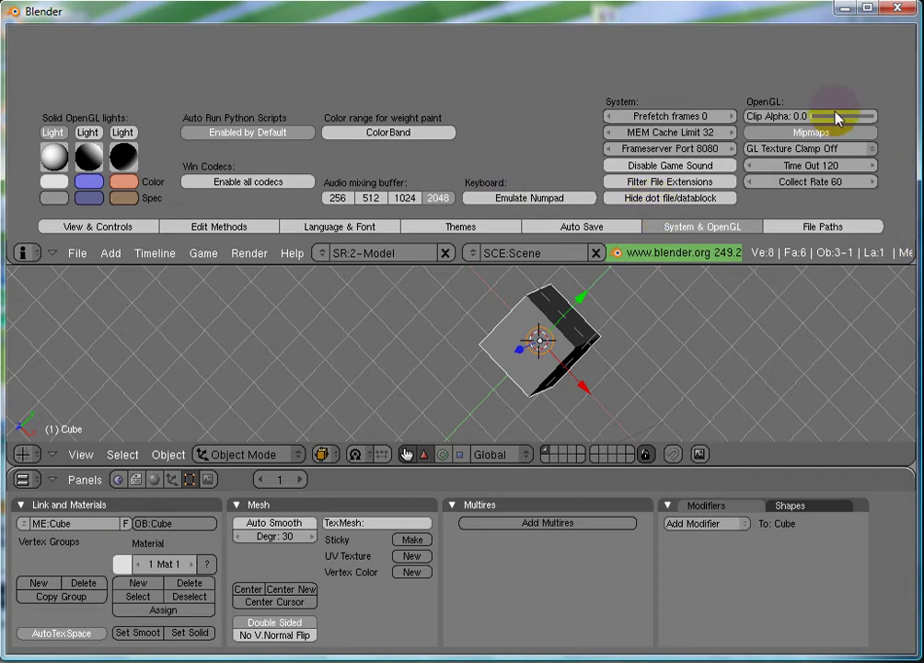
pyautogui.click(527, 198)
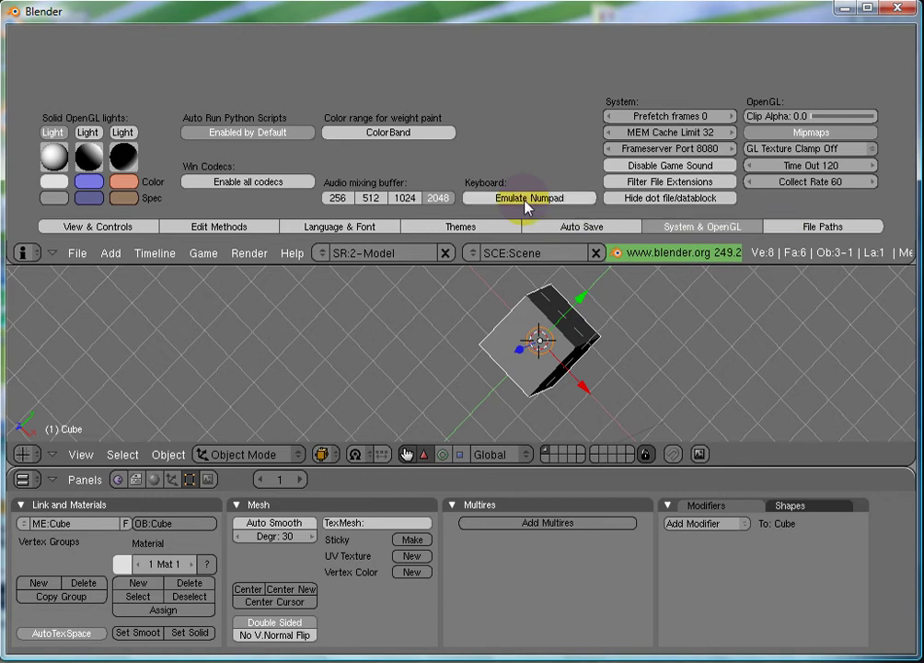
# Step: Review the File Paths preferences, browse the AnimMat and Output folders for the default render path, and cancel the selection
pyautogui.click(528, 198)
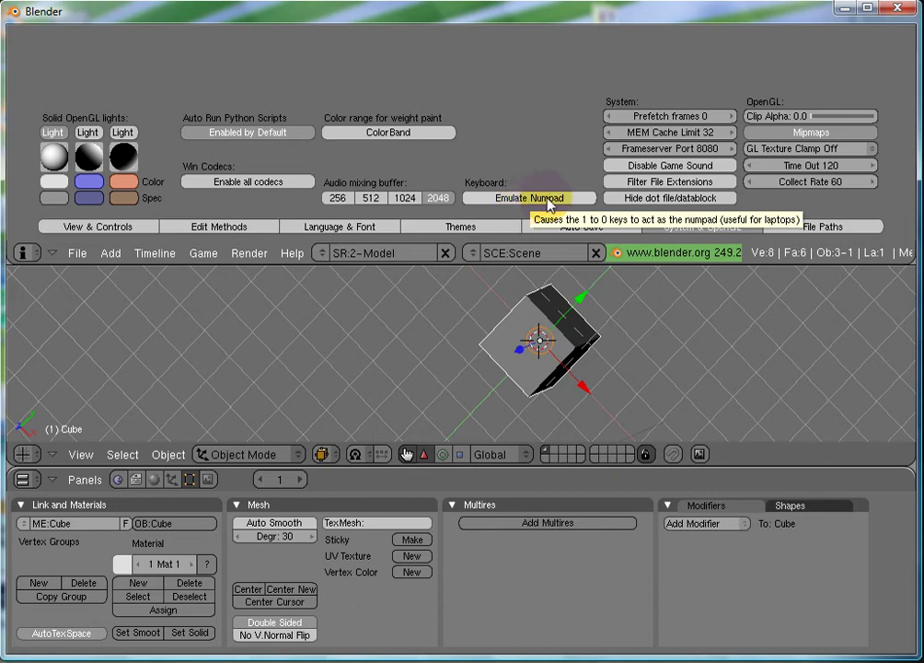
pyautogui.click(854, 230)
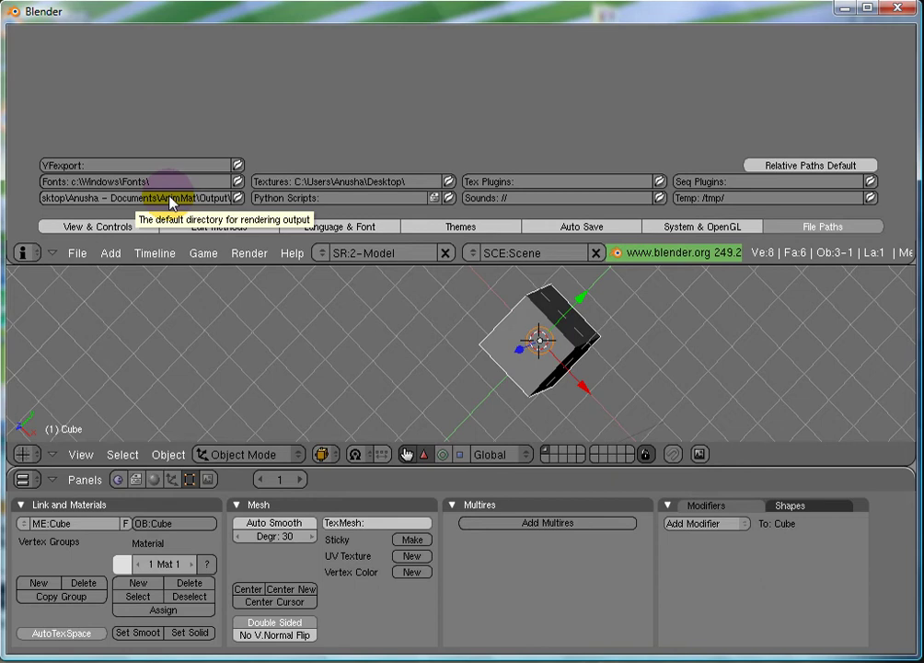
pyautogui.click(236, 198)
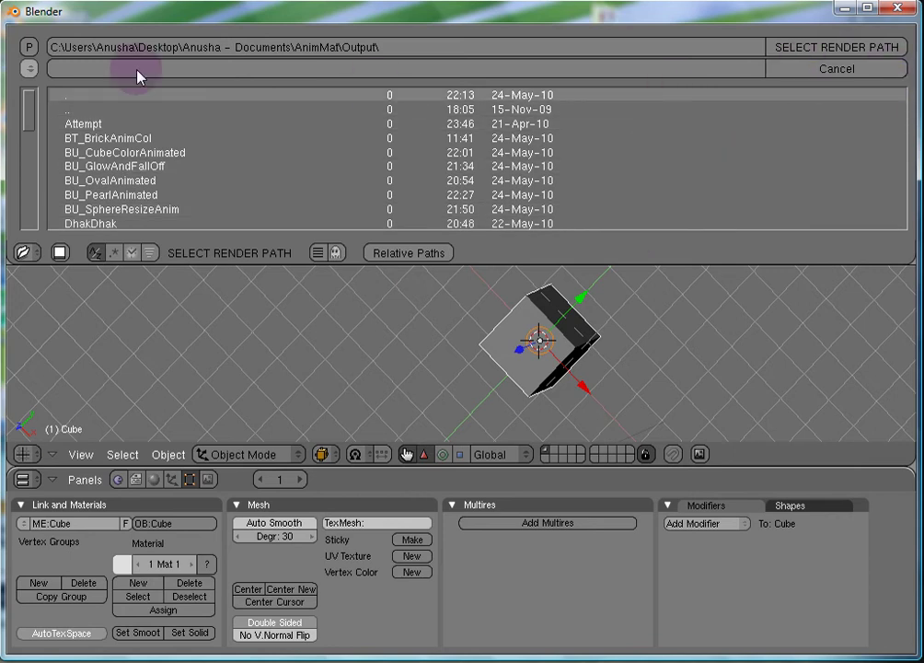
pyautogui.click(25, 48)
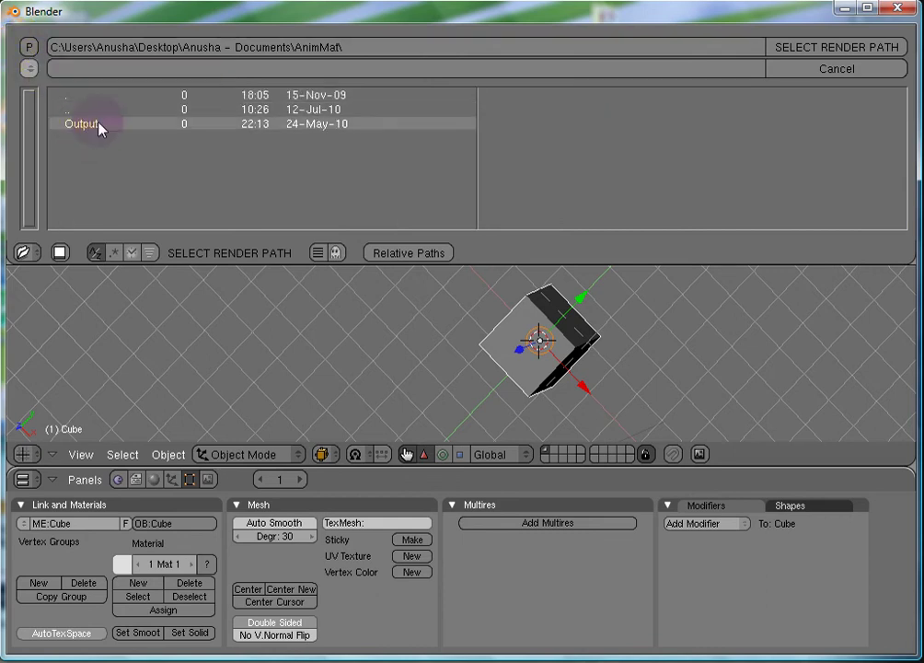
pyautogui.click(81, 129)
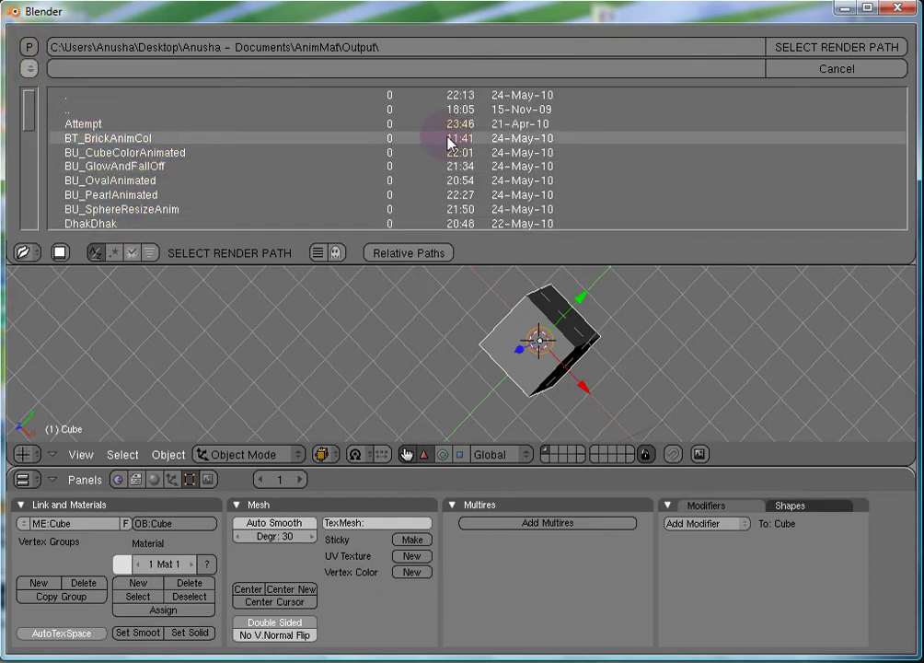
pyautogui.click(28, 68)
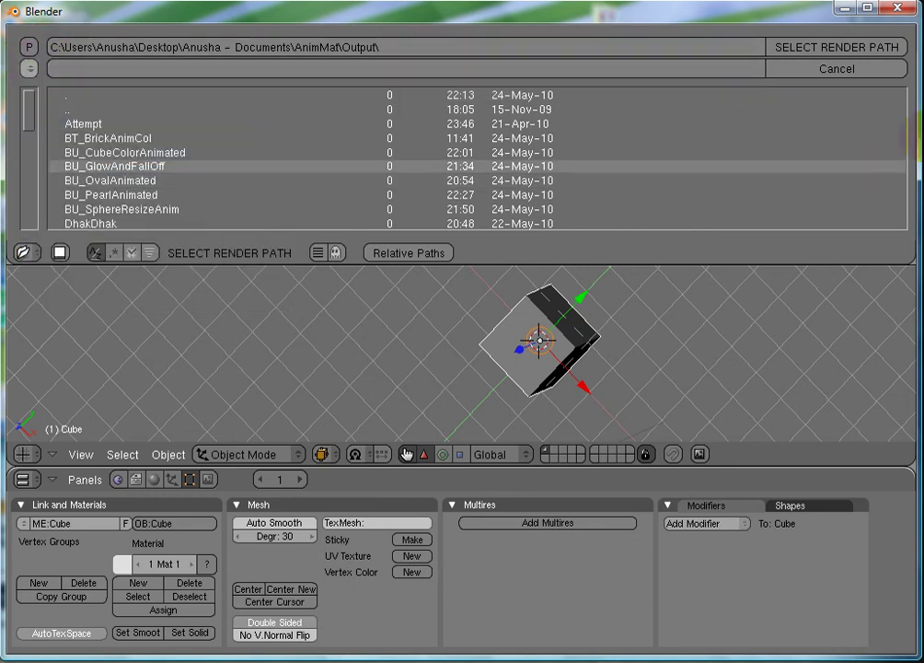
pyautogui.click(885, 71)
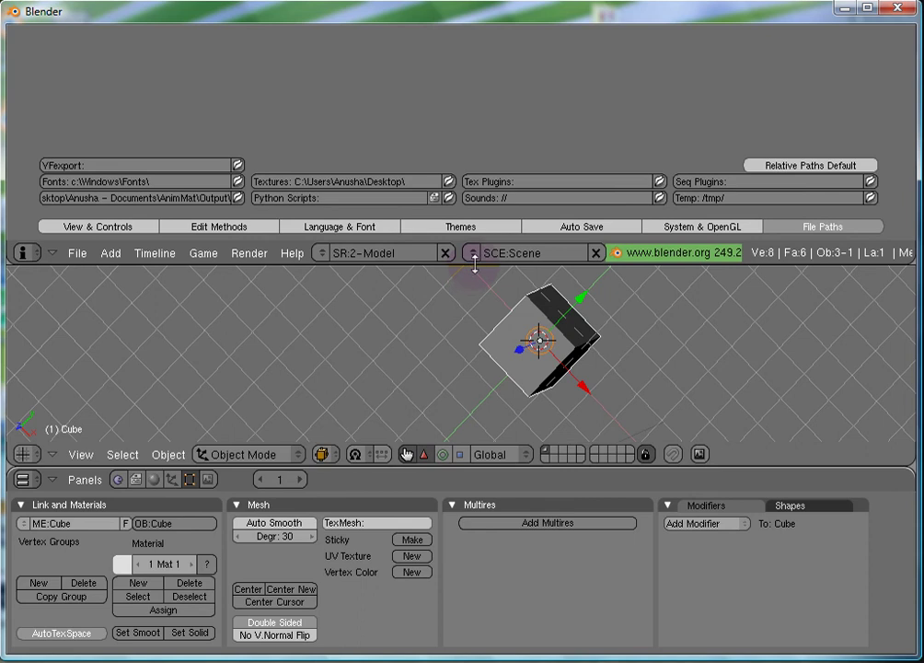
# Step: Collapse the preferences area to its header and save a top view with the cube near the centre as the default settings
pyautogui.moveTo(475, 264); pyautogui.dragTo(531, 37)
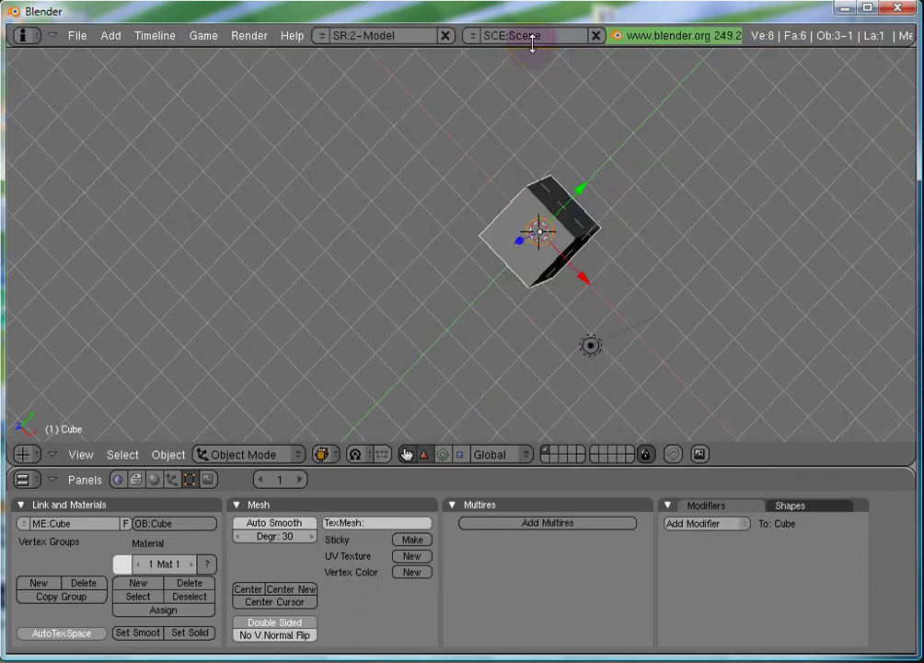
pyautogui.press('KP_7')
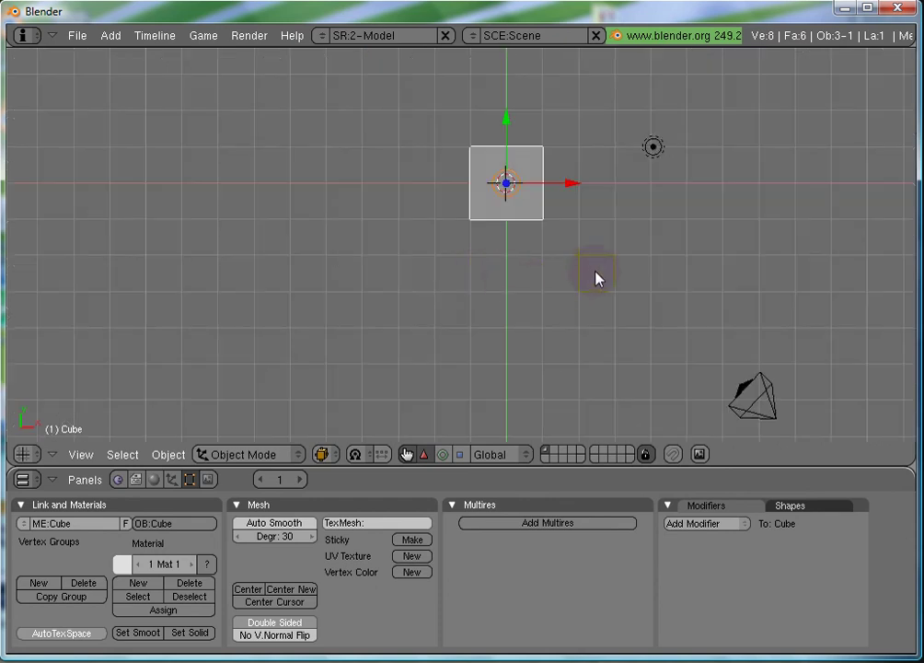
pyautogui.keyDown('shift'); pyautogui.moveTo(651, 246); pyautogui.dragTo(638, 296, button='middle'); pyautogui.keyUp('shift')
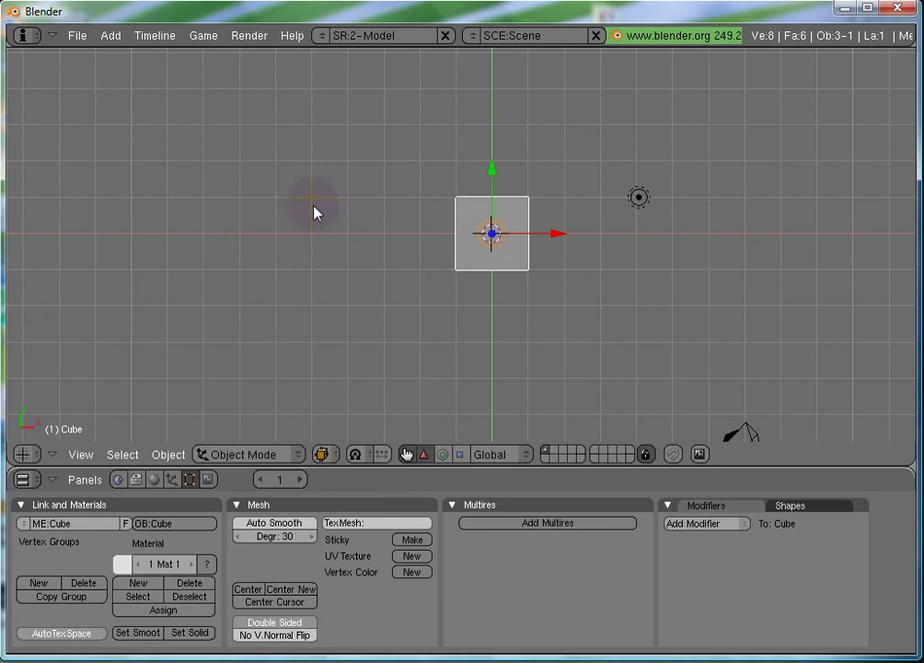
pyautogui.click(79, 37)
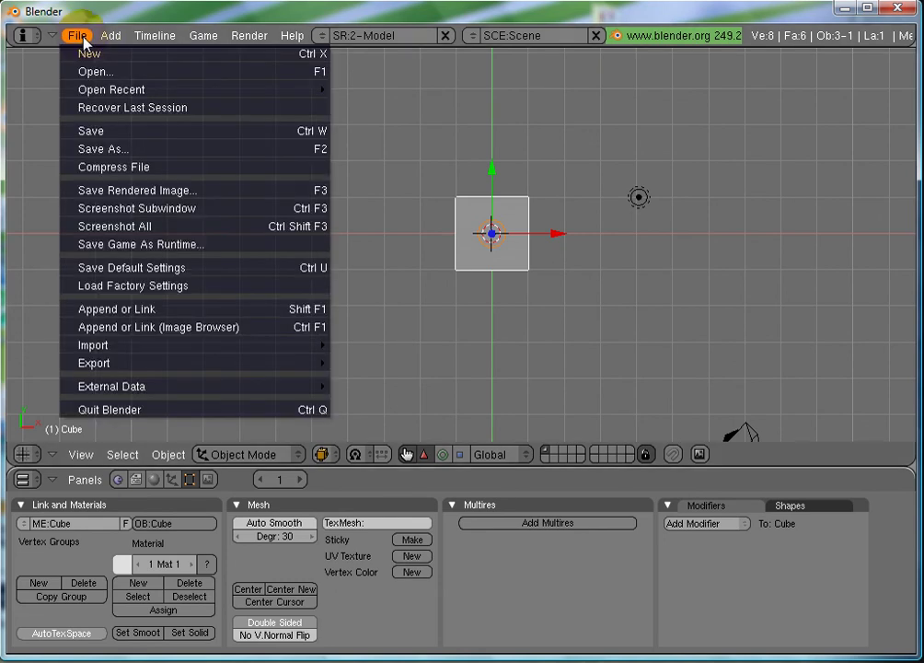
pyautogui.click(102, 268)
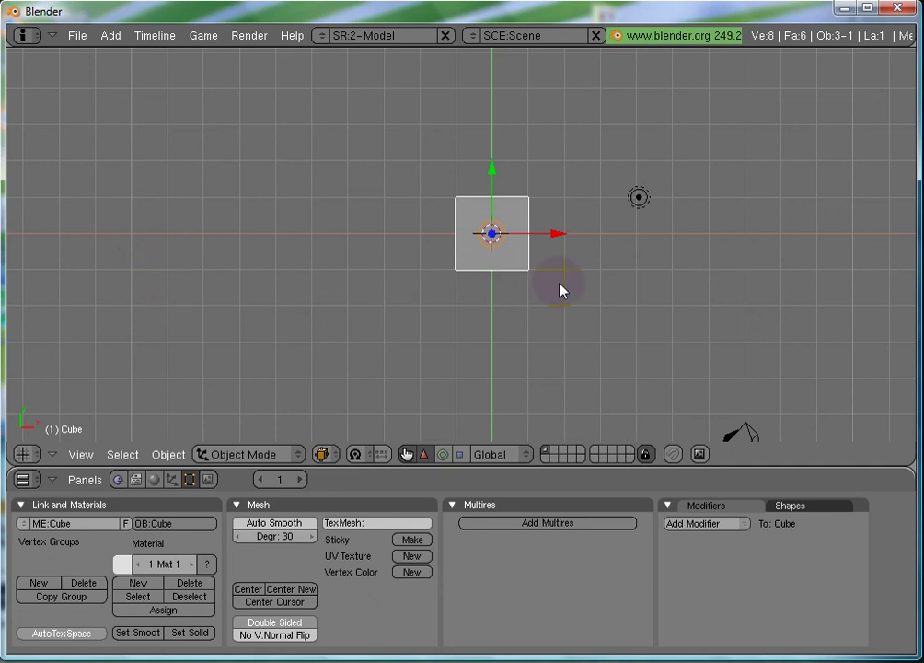
# Step: Test the saved defaults by rotating and panning the 3D view away from the cube and starting a new file
pyautogui.moveTo(557, 314); pyautogui.dragTo(656, 330, button='middle')
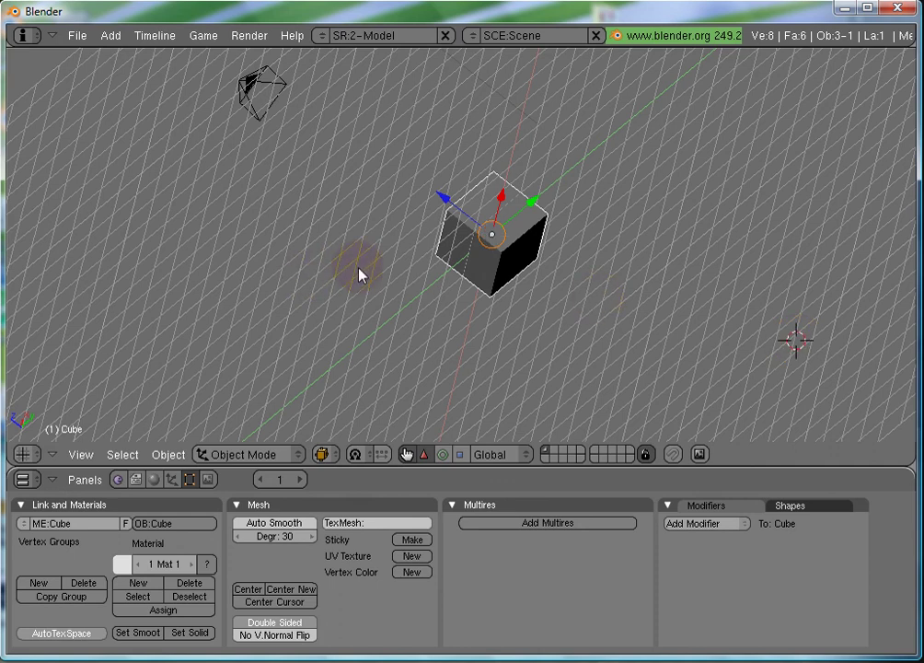
pyautogui.keyDown('shift'); pyautogui.moveTo(350, 198); pyautogui.dragTo(605, 374, button='middle'); pyautogui.keyUp('shift')
pyautogui.keyDown('shift'); pyautogui.moveTo(900, 195); pyautogui.dragTo(553, 396, button='middle'); pyautogui.keyUp('shift')
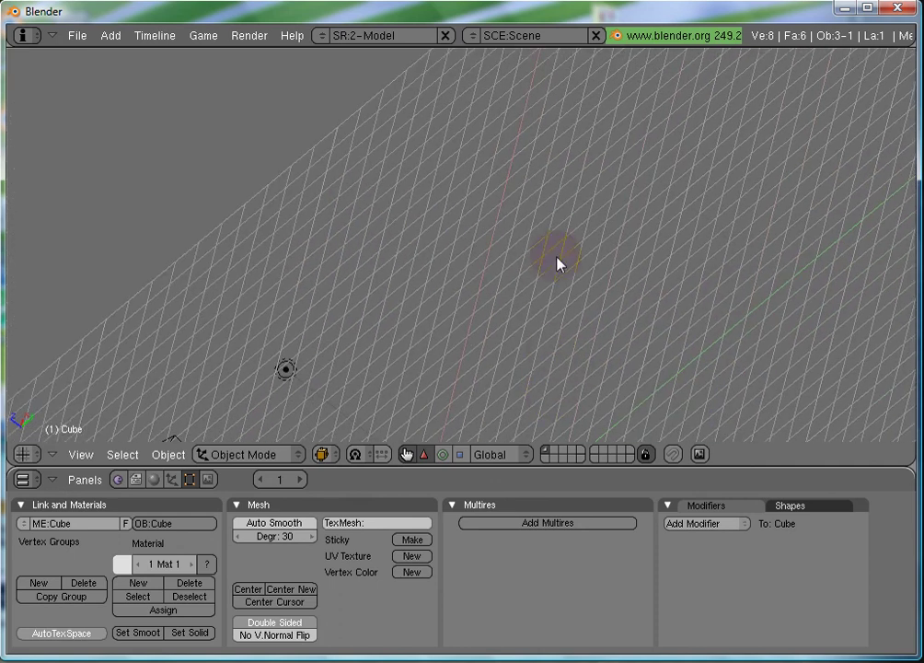
pyautogui.hotkey('ctrl', 'x')
pyautogui.click(451, 274)
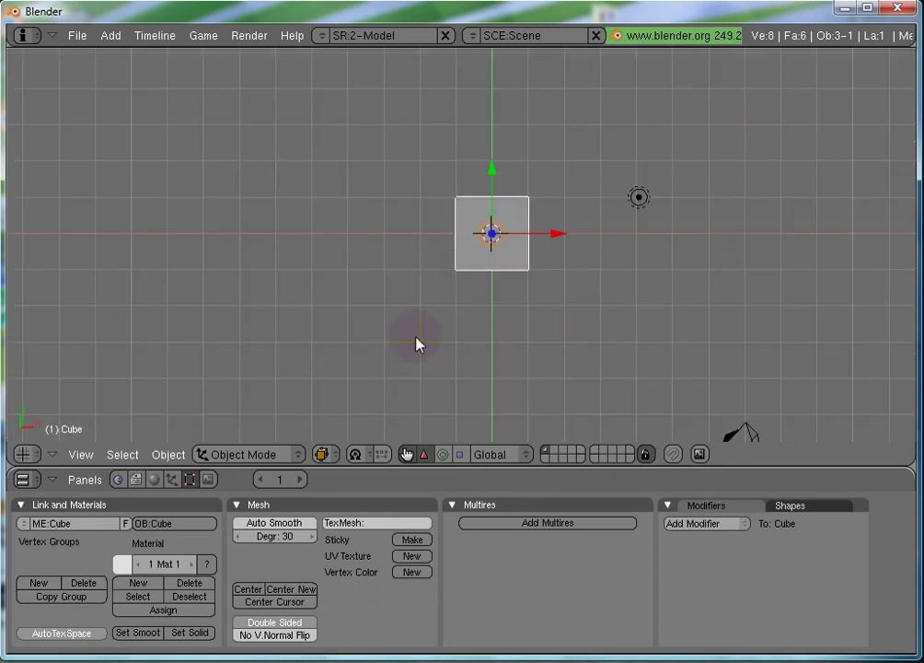
# Step: Load the factory settings
pyautogui.click(77, 35)
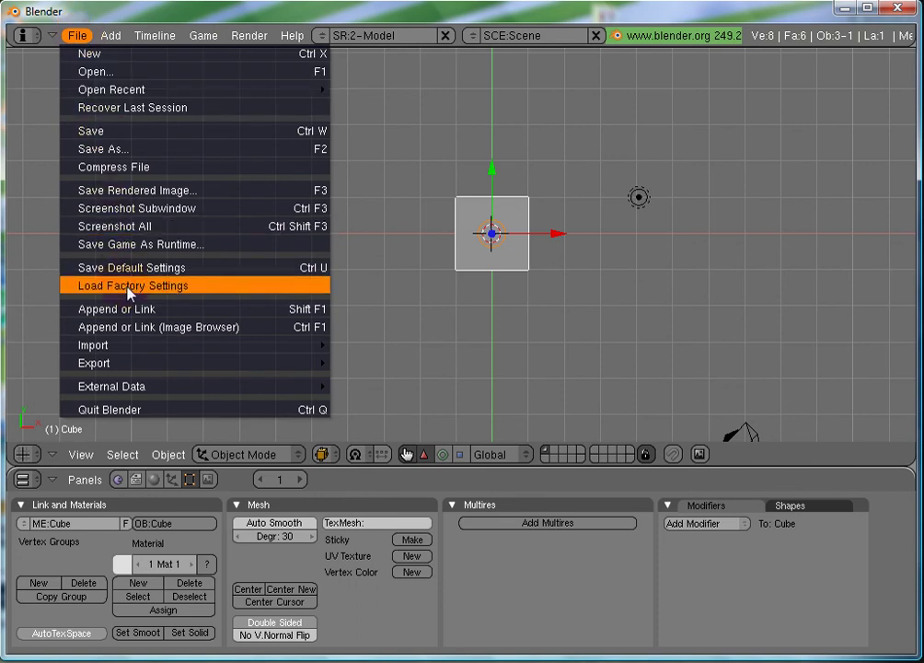